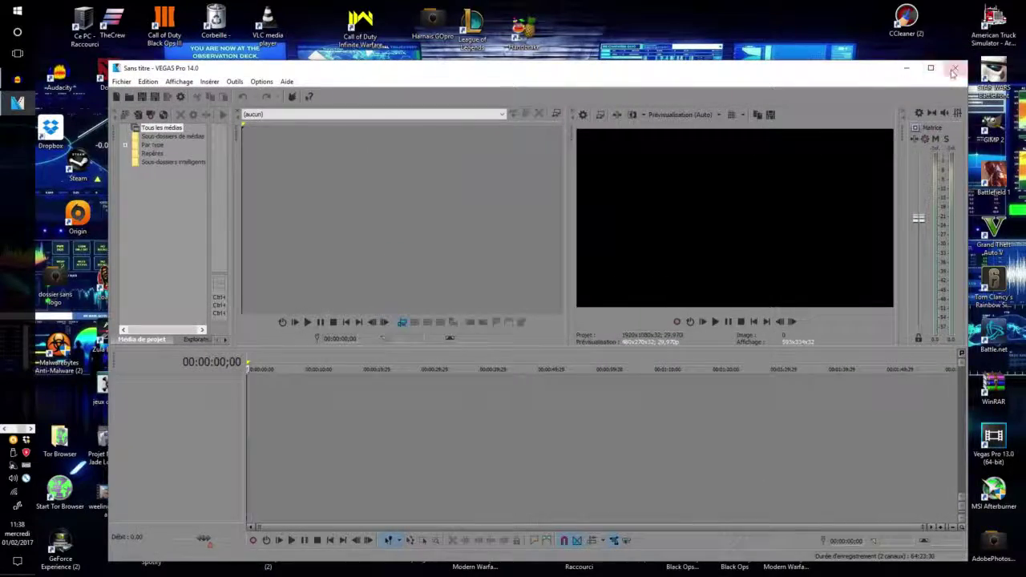
Step: Close Vegas Pro 14.0 and place the Vegas Pro 13.0 shortcut beside the Vegas Pro 14.0 shortcut in the middle of the desktop
{"action": "left_click", "coordinate": [954, 68]}
{"action": "left_click_drag", "start_coordinate": [993, 439], "coordinate": [529, 240]}
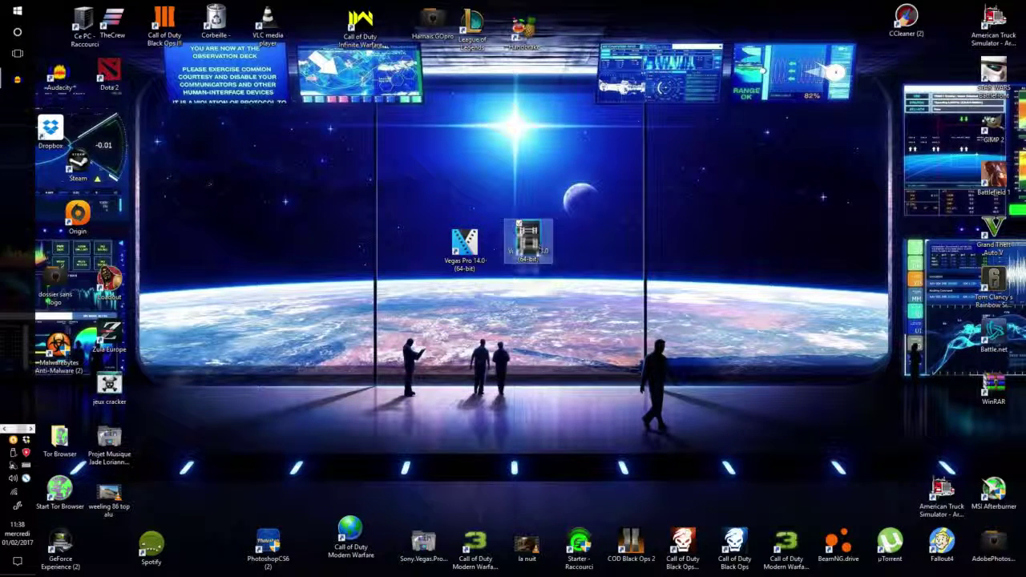
{"action": "left_click", "coordinate": [665, 297]}
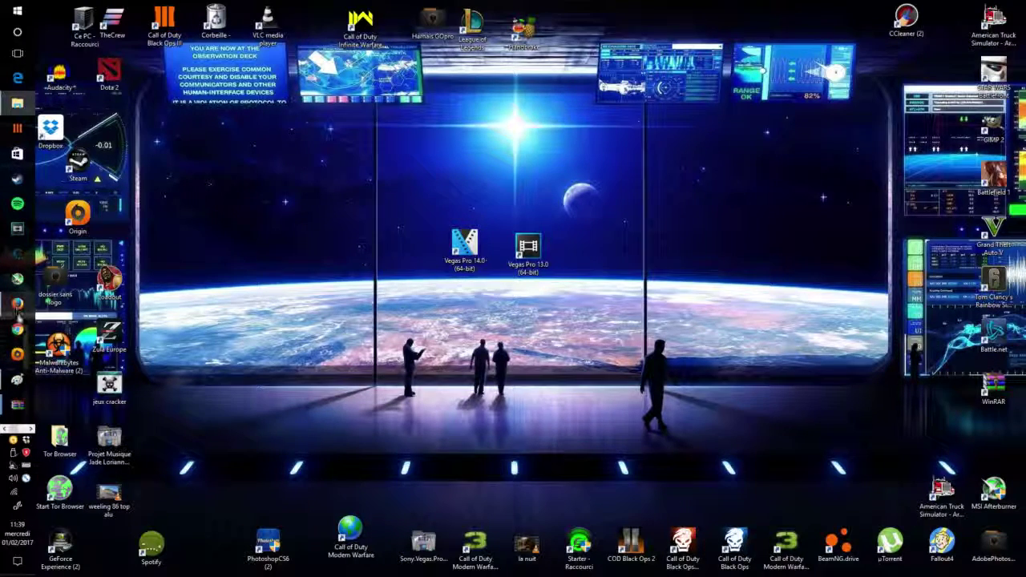
Step: Switch to Firefox, skip the adf.ly advertisement, continue to MediaFire and download the Vegas Pro 14.rar archive
{"action": "left_click", "coordinate": [18, 305]}
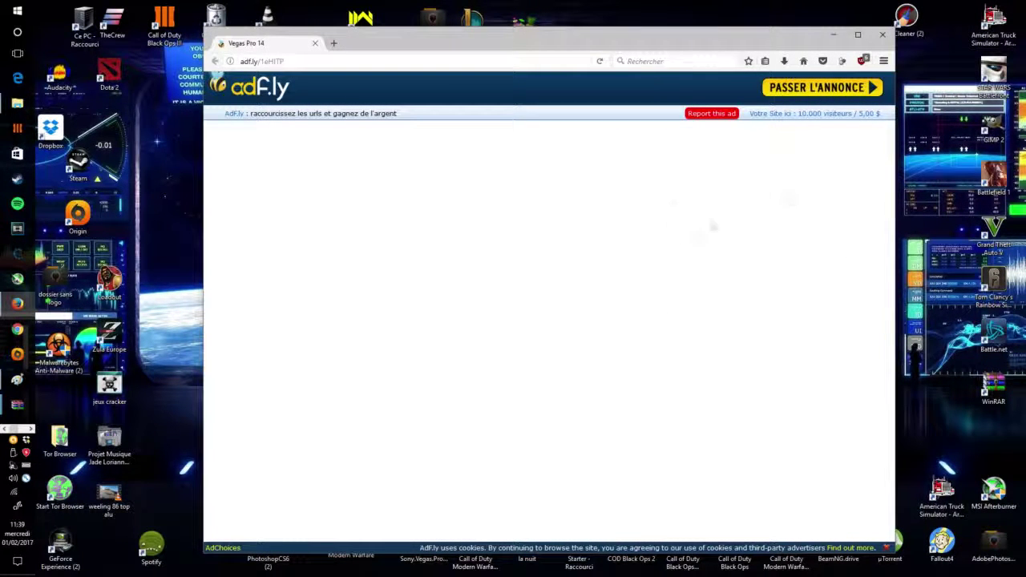
{"action": "left_click", "coordinate": [828, 88]}
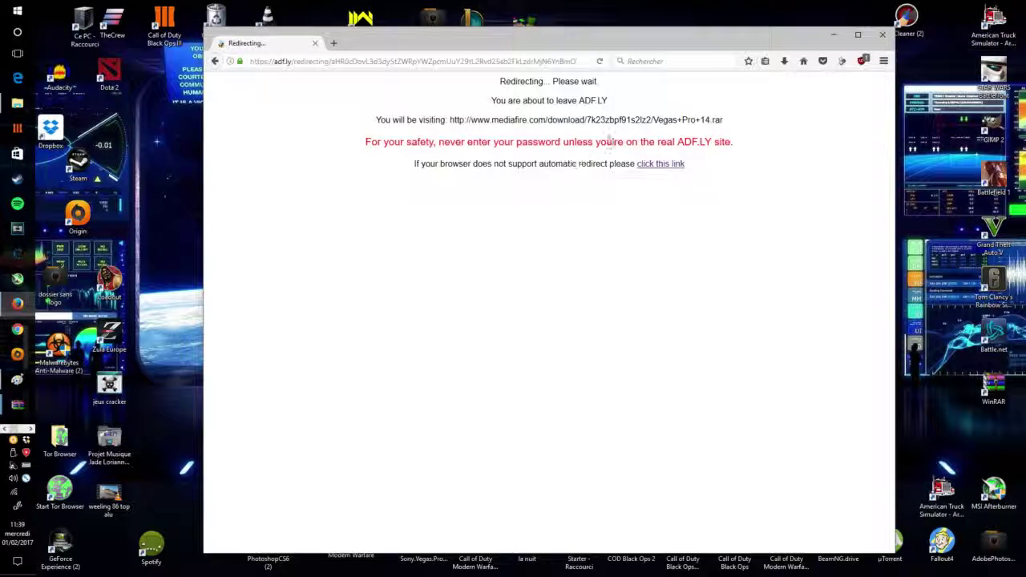
{"action": "left_click", "coordinate": [669, 168]}
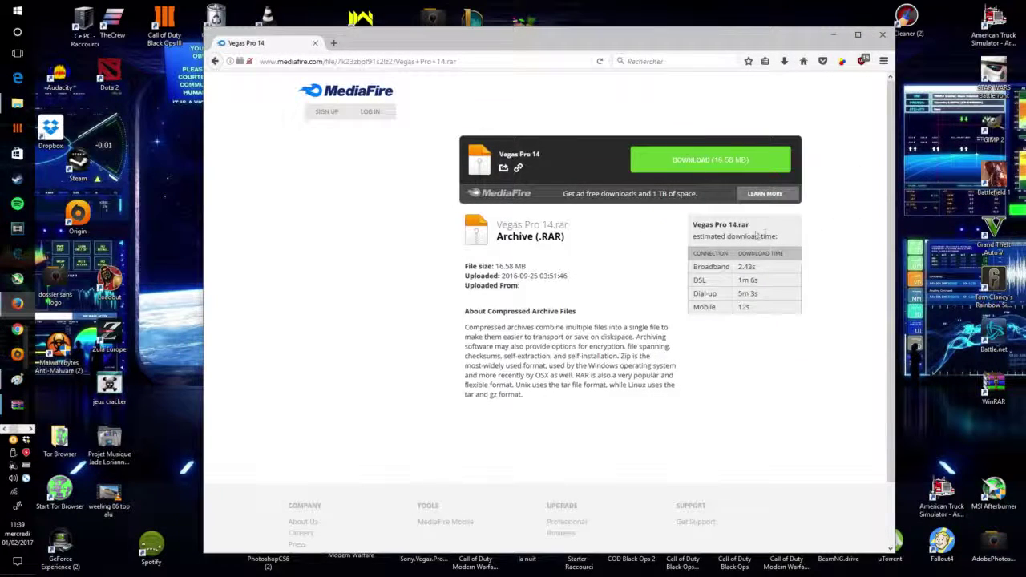
{"action": "left_click", "coordinate": [745, 163]}
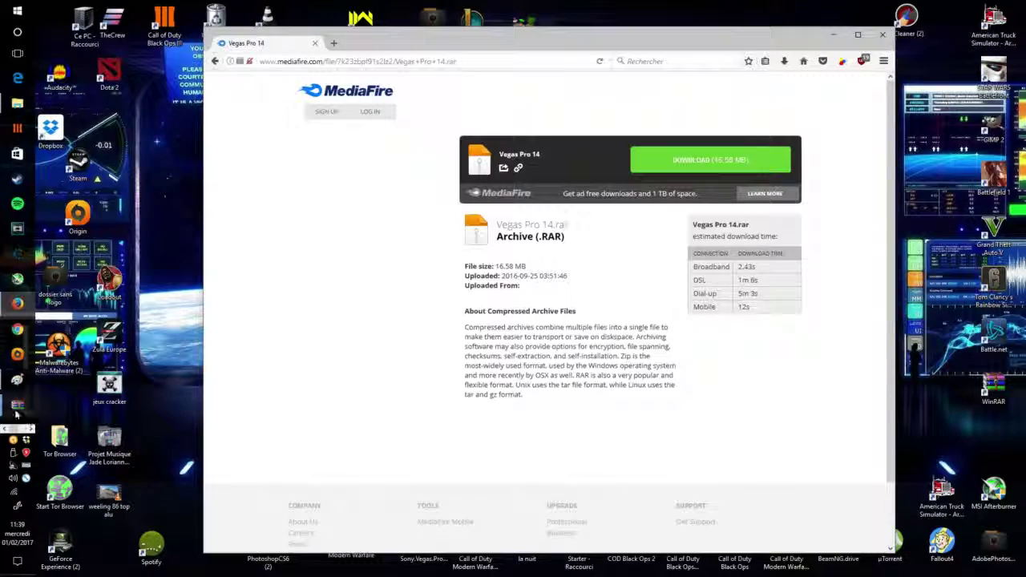
Step: Switch to Vegas Pro 14.rar in WinRAR, clear the browser from behind it and open the archive's Vegas Pro 14 folder
{"action": "mouse_move", "coordinate": [18, 405]}
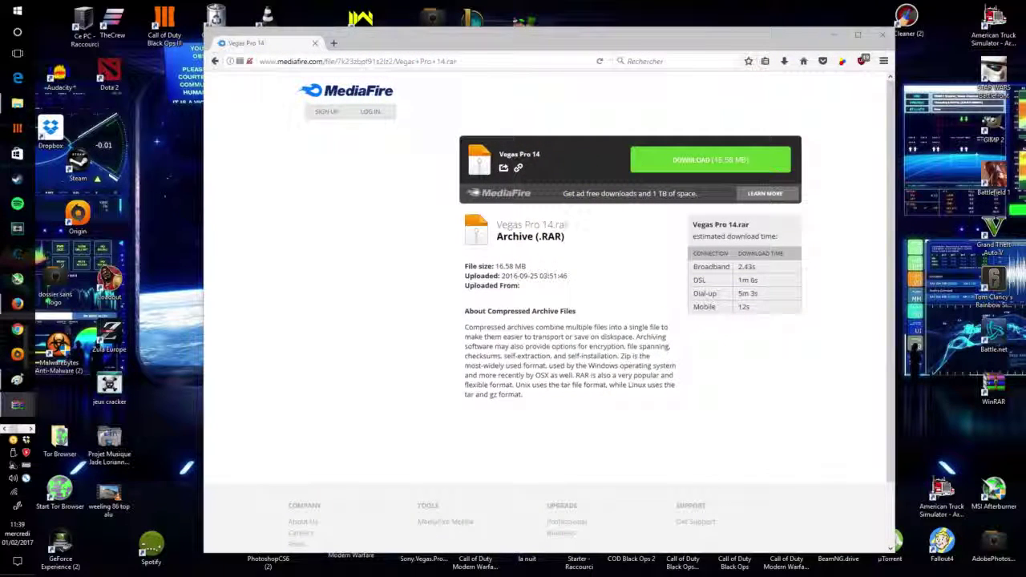
{"action": "left_click", "coordinate": [18, 405]}
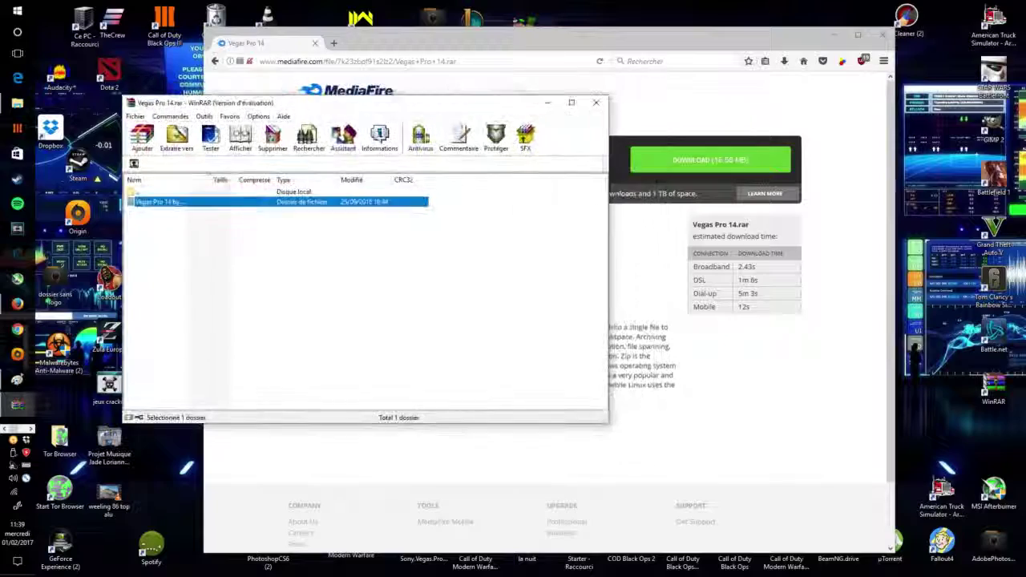
{"action": "left_click", "coordinate": [832, 36]}
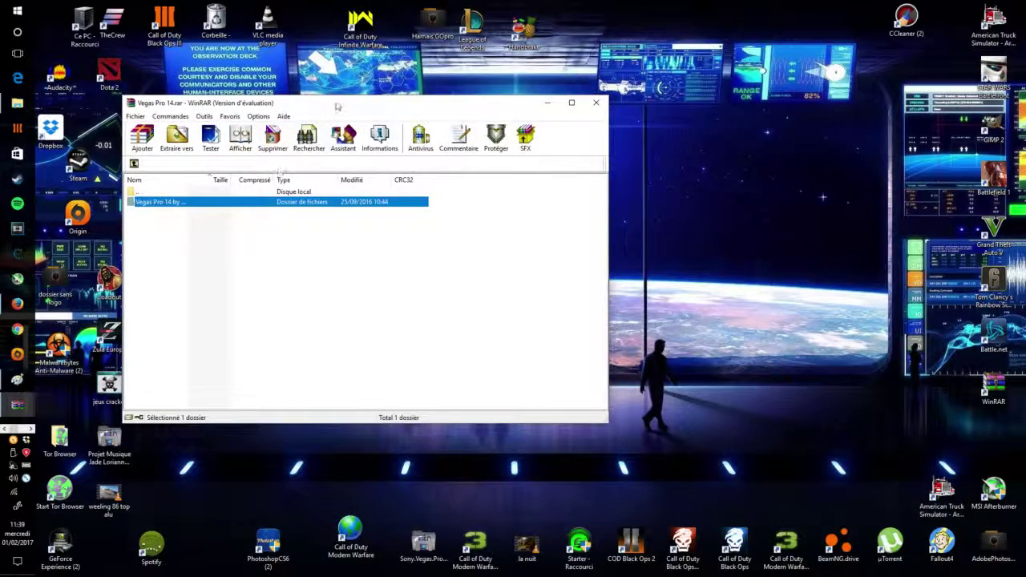
{"action": "left_click_drag", "start_coordinate": [331, 105], "coordinate": [586, 64]}
{"action": "left_click", "coordinate": [499, 253]}
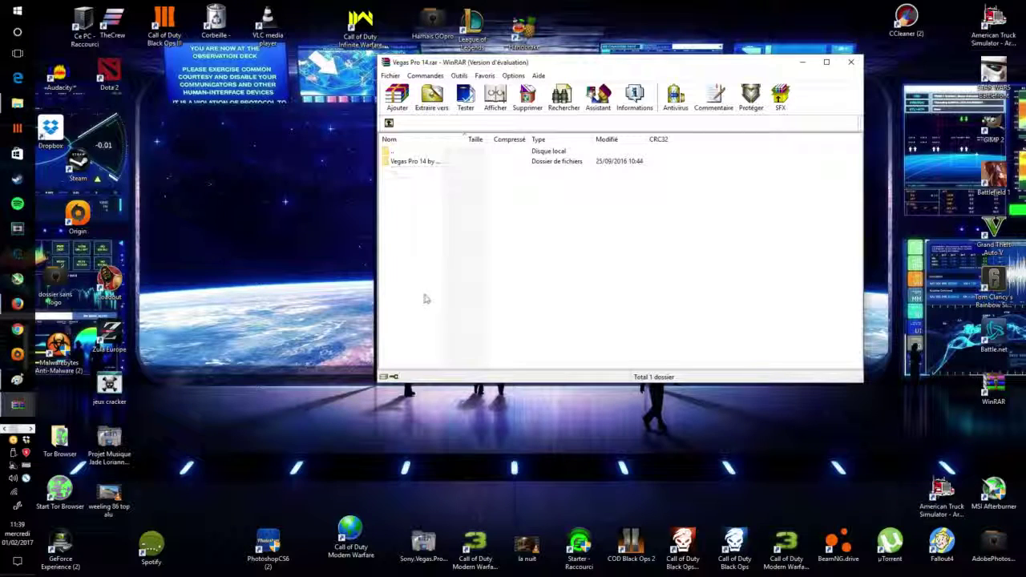
{"action": "double_click", "coordinate": [413, 161]}
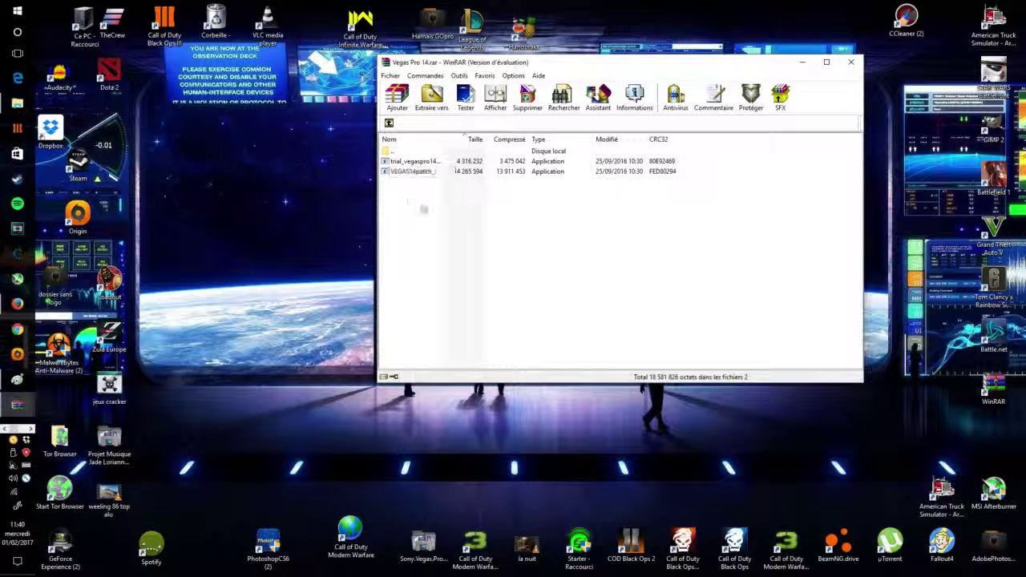
Step: Try to install VEGAS Pro 14 with the trial_vegaspro14 application from the archive
{"action": "double_click", "coordinate": [461, 163]}
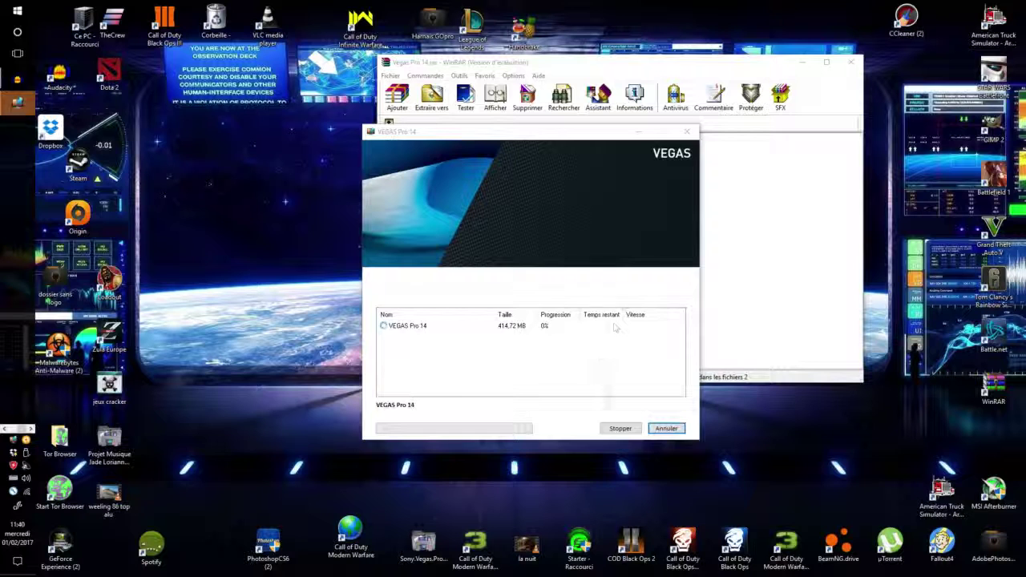
{"action": "left_click", "coordinate": [662, 430]}
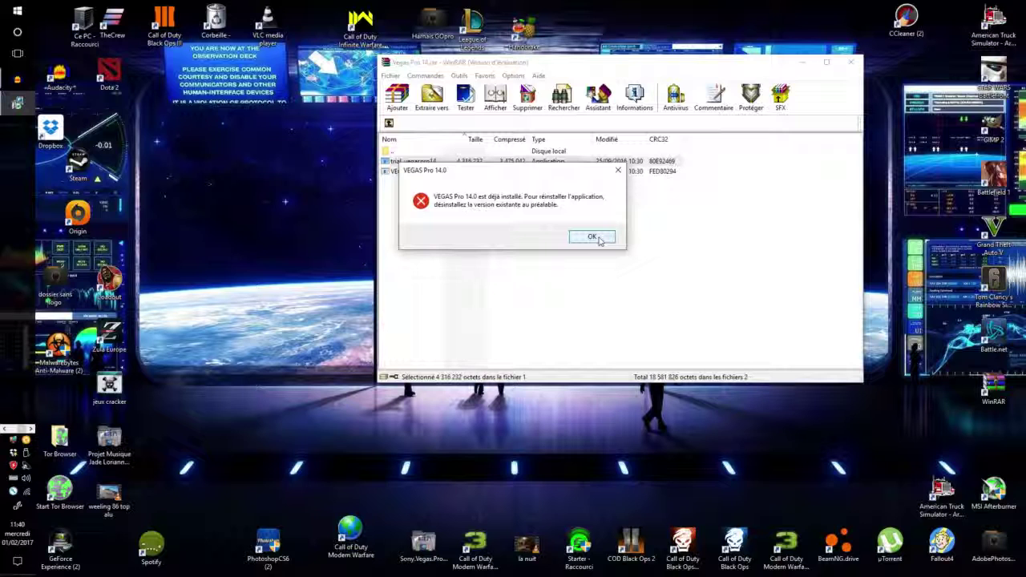
{"action": "left_click", "coordinate": [591, 237]}
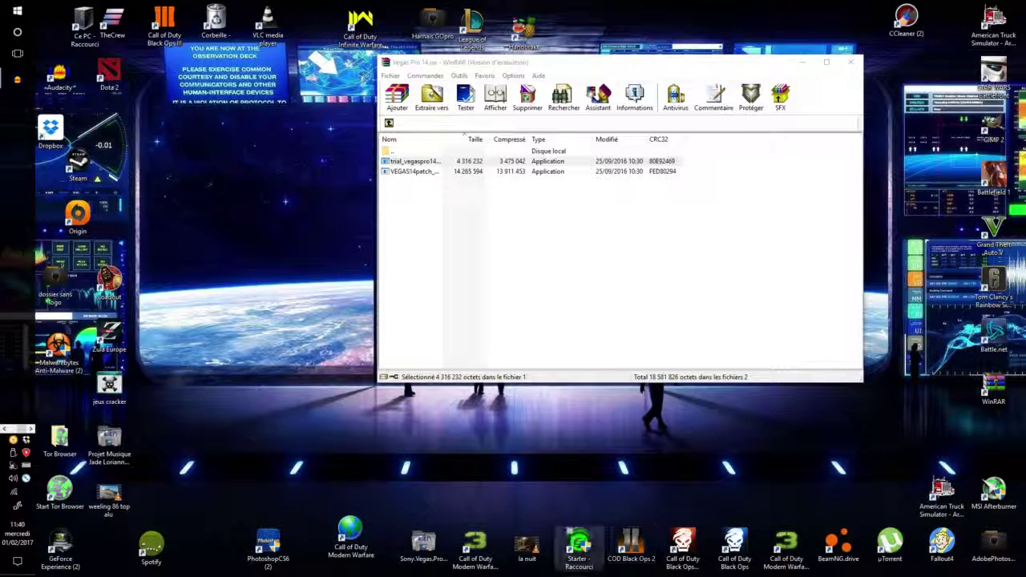
Step: Move the archive window aside and place the Vegas Pro 14.0 shortcut on the free desktop area next to it
{"action": "left_click_drag", "start_coordinate": [621, 63], "coordinate": [708, 95]}
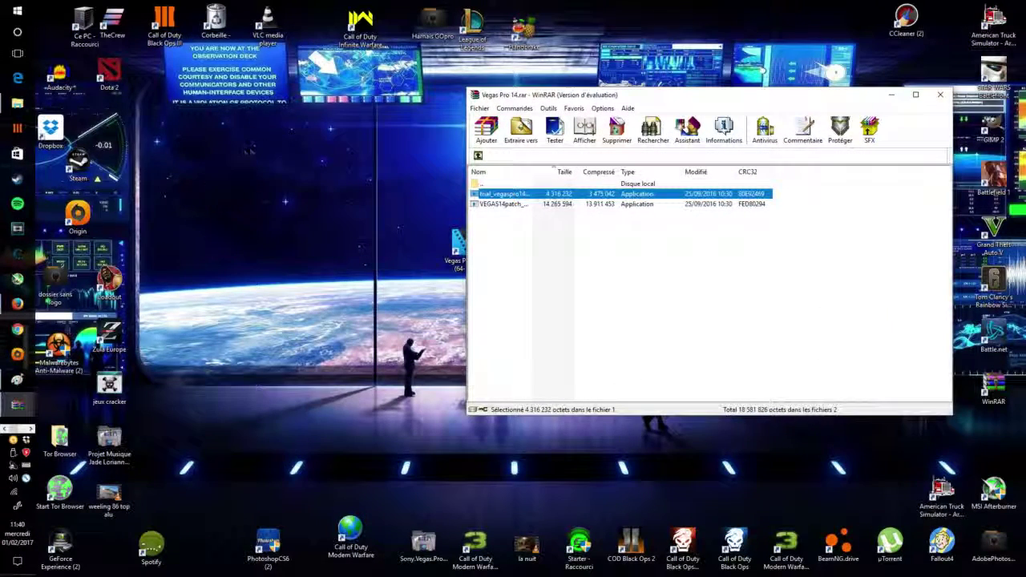
{"action": "left_click_drag", "start_coordinate": [459, 250], "coordinate": [345, 233]}
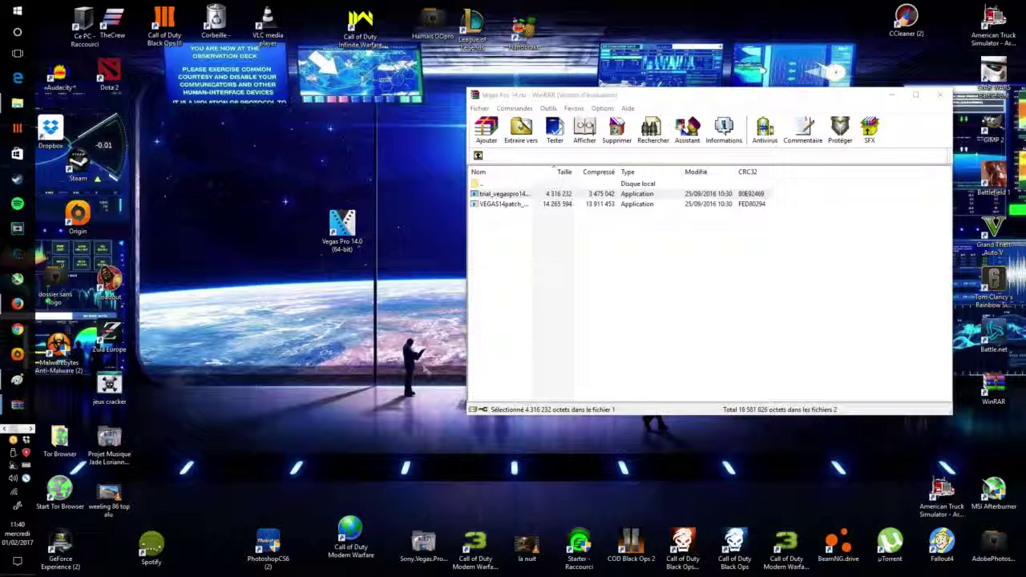
Step: Try to install the VEGAS Pro 14 patch from the archive, then abort the installation and close its installer
{"action": "double_click", "coordinate": [542, 207]}
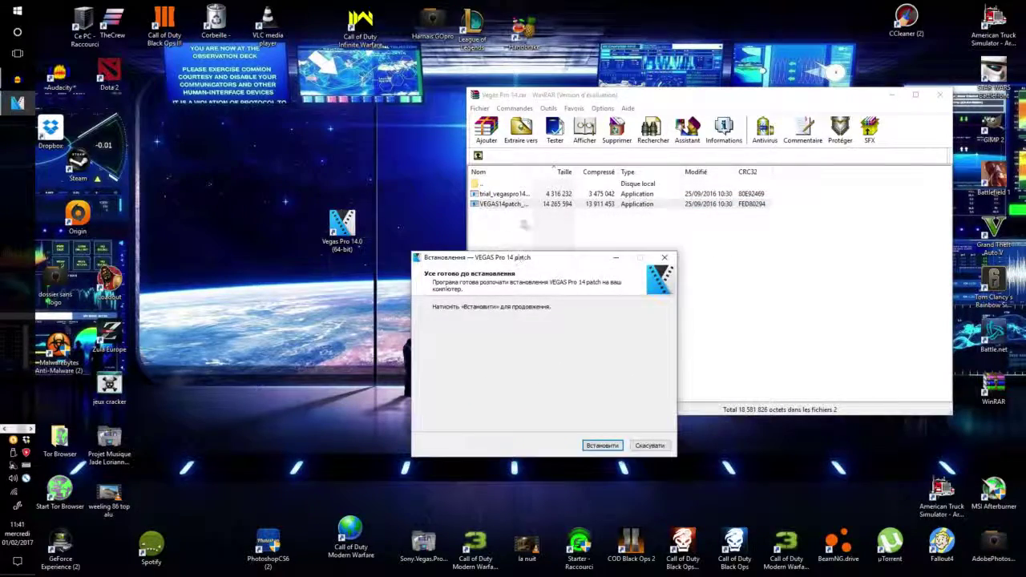
{"action": "left_click_drag", "start_coordinate": [546, 262], "coordinate": [558, 185]}
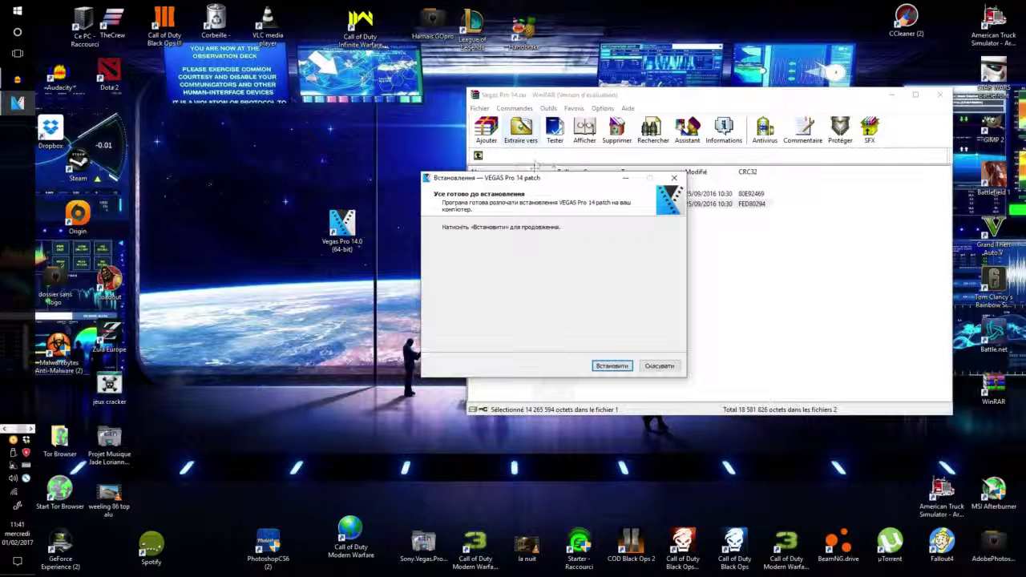
{"action": "left_click", "coordinate": [612, 365]}
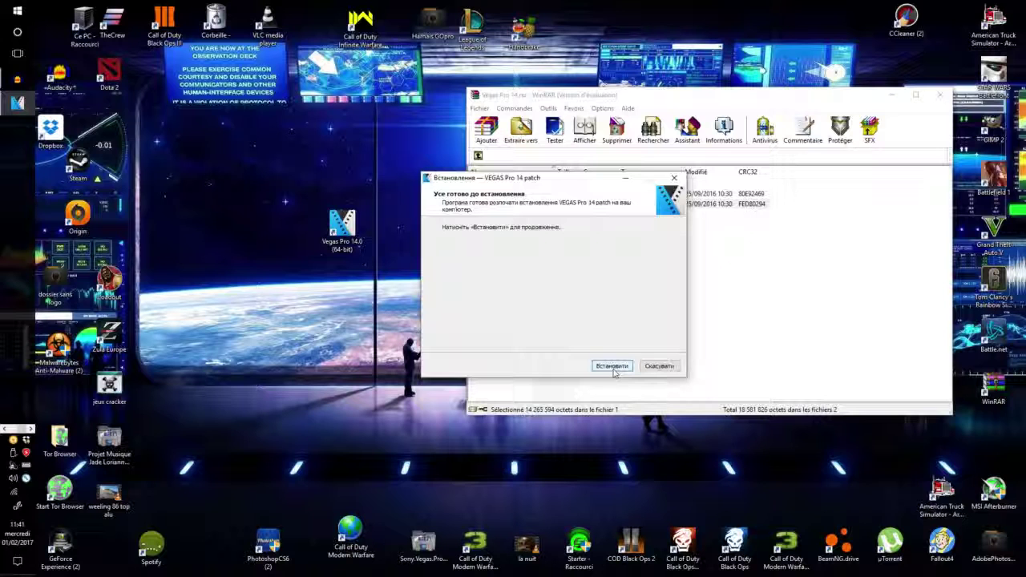
{"action": "left_click", "coordinate": [607, 366]}
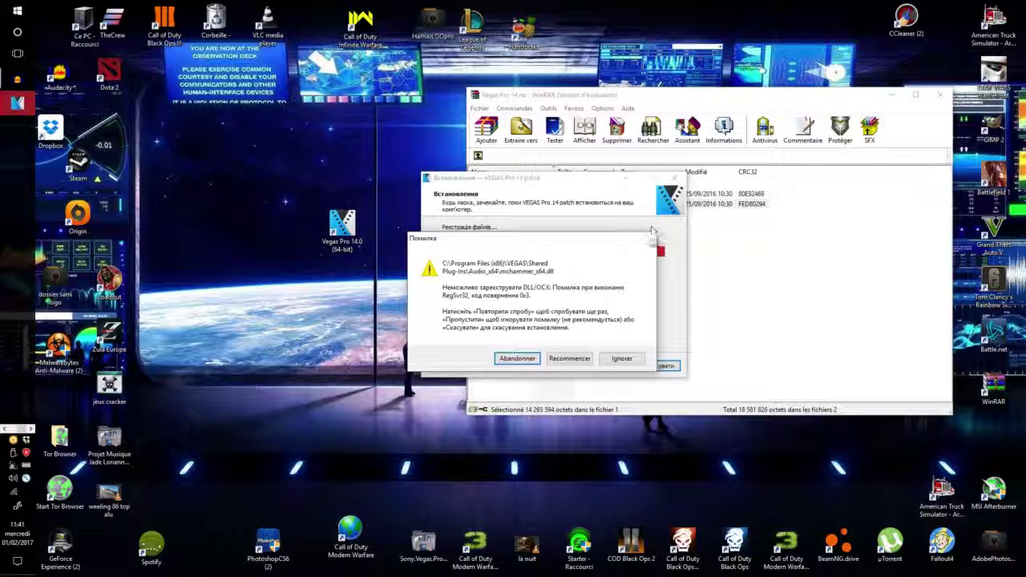
{"action": "left_click", "coordinate": [532, 358]}
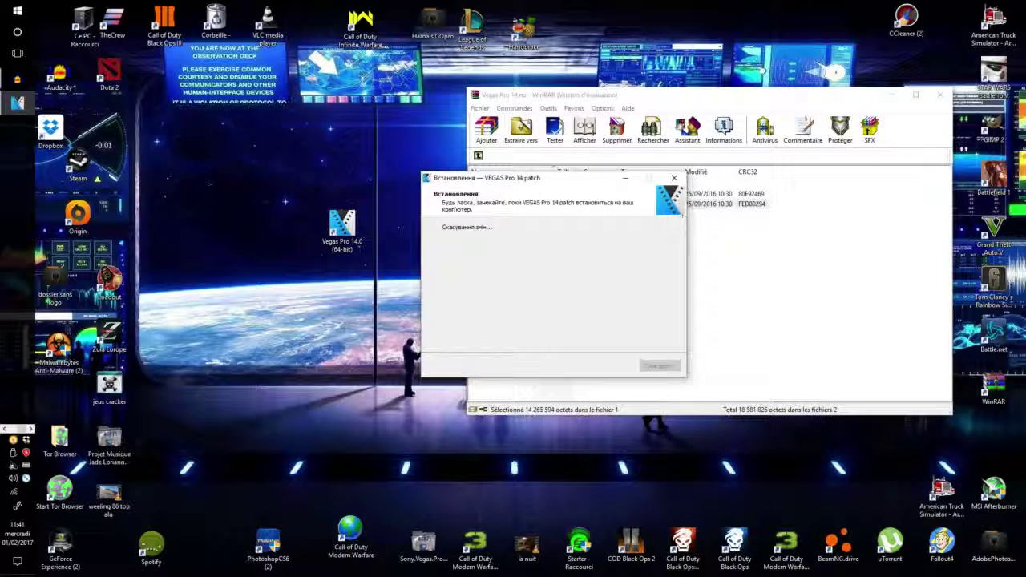
{"action": "left_click", "coordinate": [677, 181]}
{"action": "left_click", "coordinate": [636, 276]}
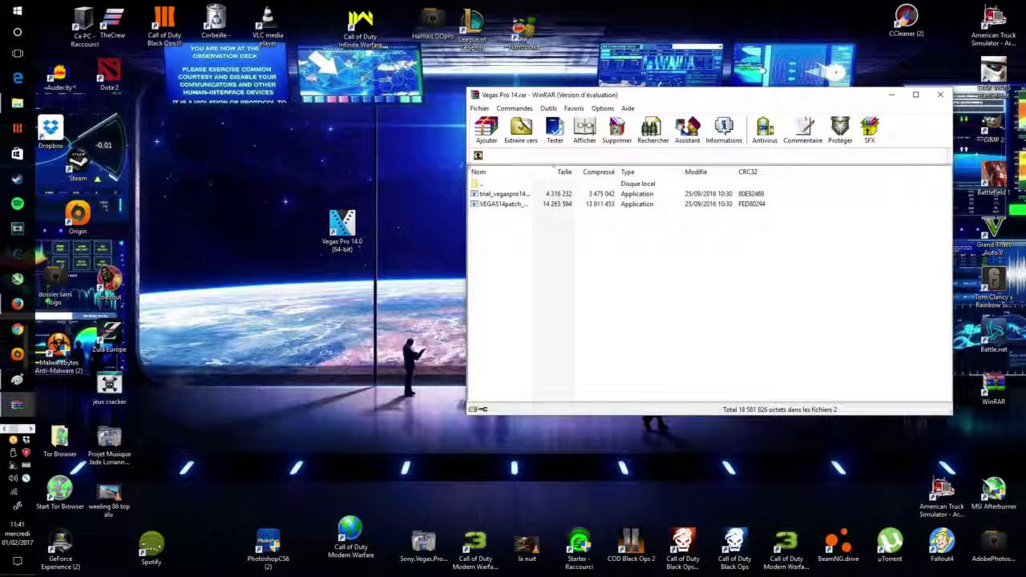
Step: Close the Vegas Pro 14.rar archive and move the Vegas Pro 14.0 shortcut back beside the Vegas Pro 13.0 shortcut
{"action": "left_click", "coordinate": [478, 155]}
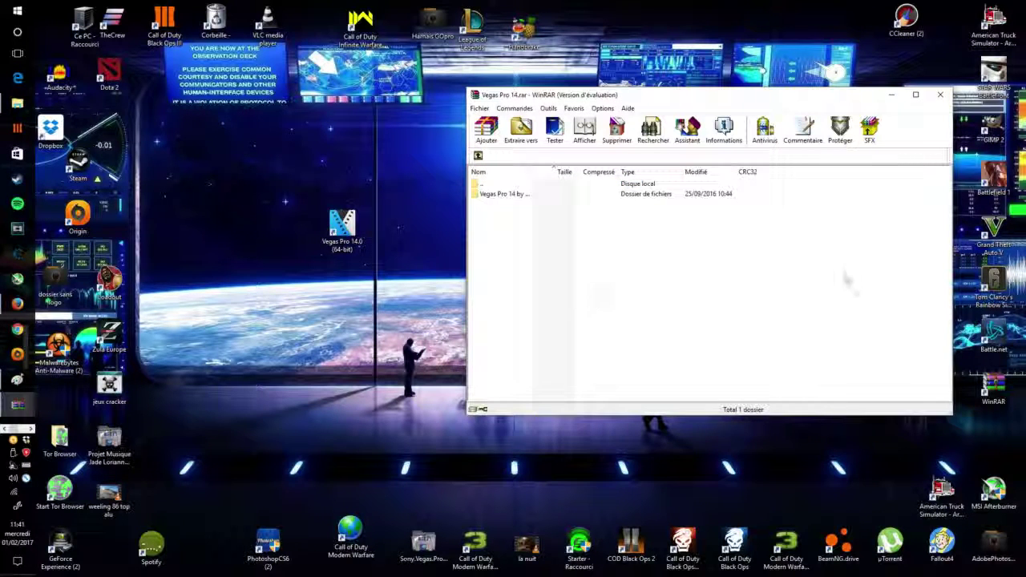
{"action": "left_click", "coordinate": [940, 94]}
{"action": "left_click_drag", "start_coordinate": [437, 247], "coordinate": [491, 244]}
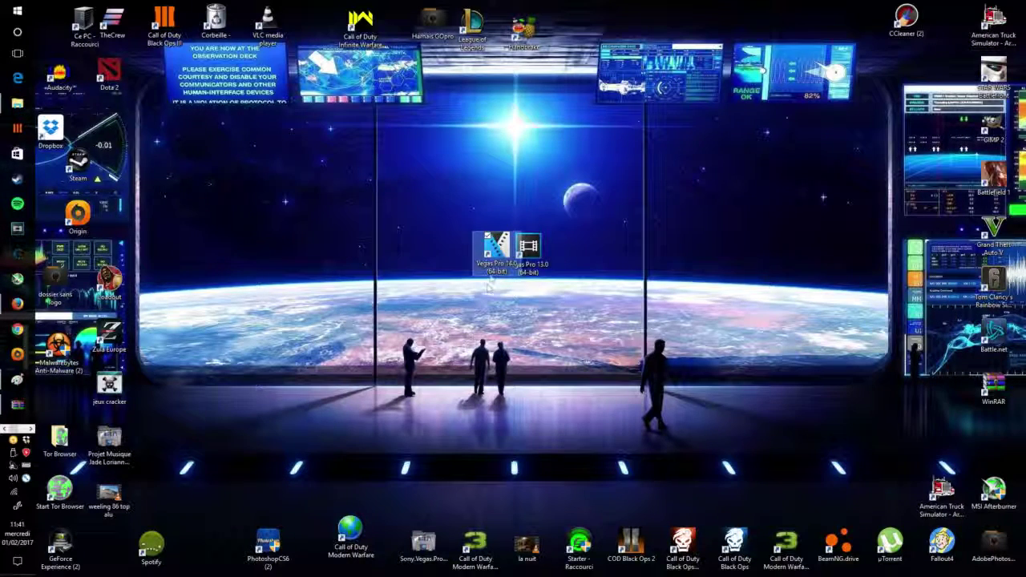
Step: Launch Vegas Pro 14.0 from its desktop shortcut and reposition its window so it fits fully on the desktop
{"action": "double_click", "coordinate": [488, 244]}
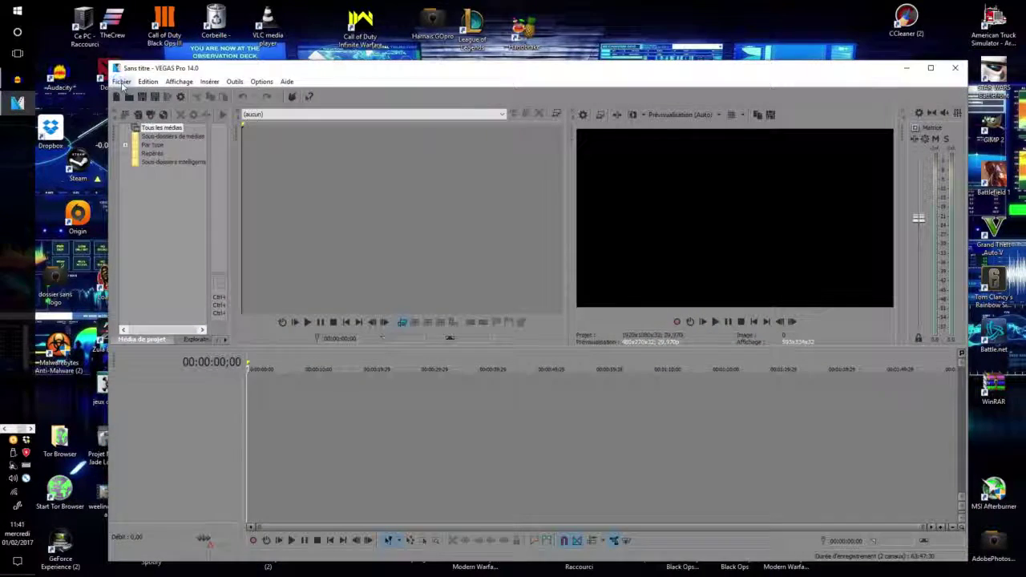
{"action": "left_click", "coordinate": [121, 82]}
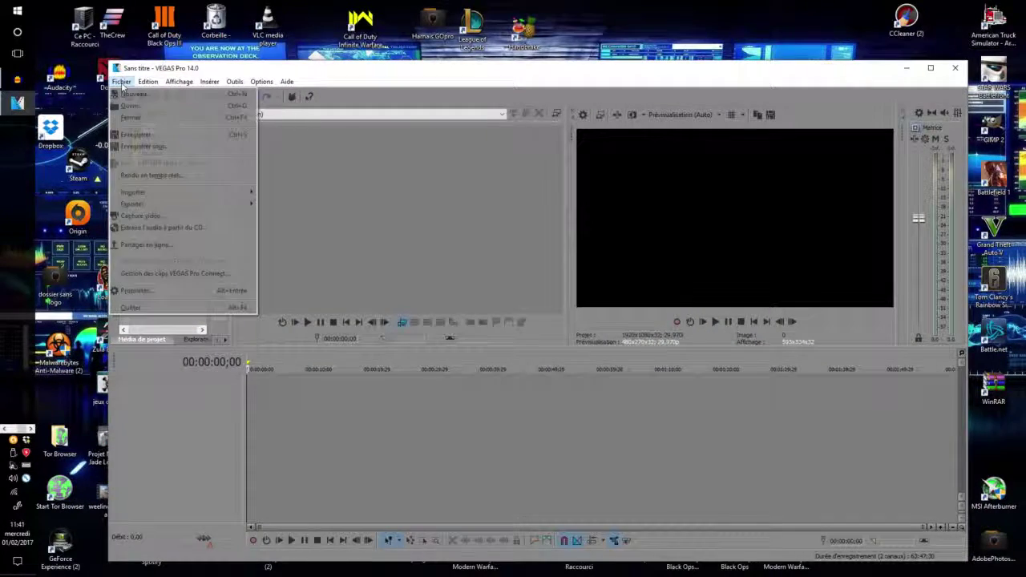
{"action": "left_click", "coordinate": [365, 81]}
{"action": "left_click_drag", "start_coordinate": [362, 69], "coordinate": [435, 96]}
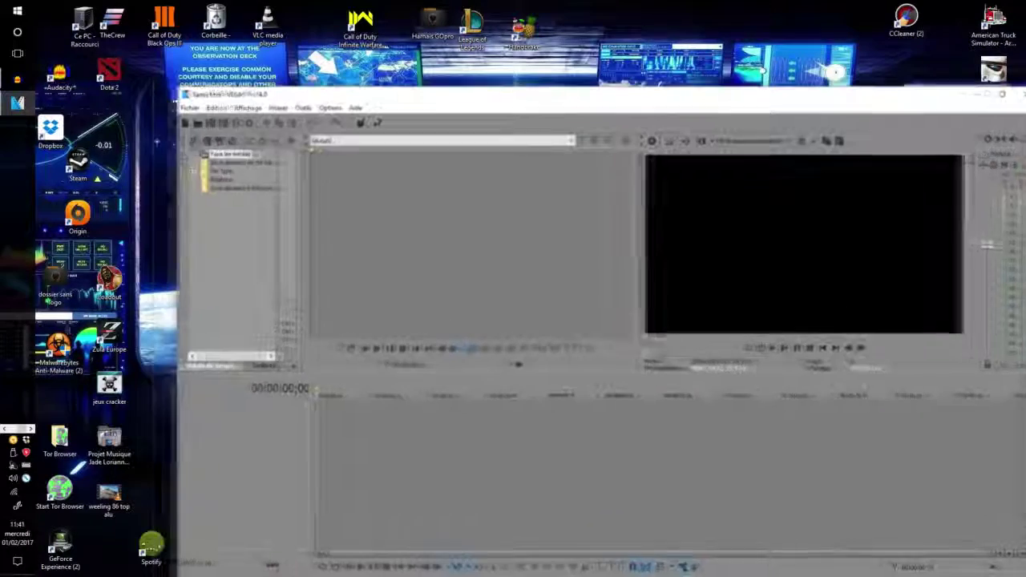
{"action": "left_click", "coordinate": [193, 108]}
{"action": "key", "text": "Escape"}
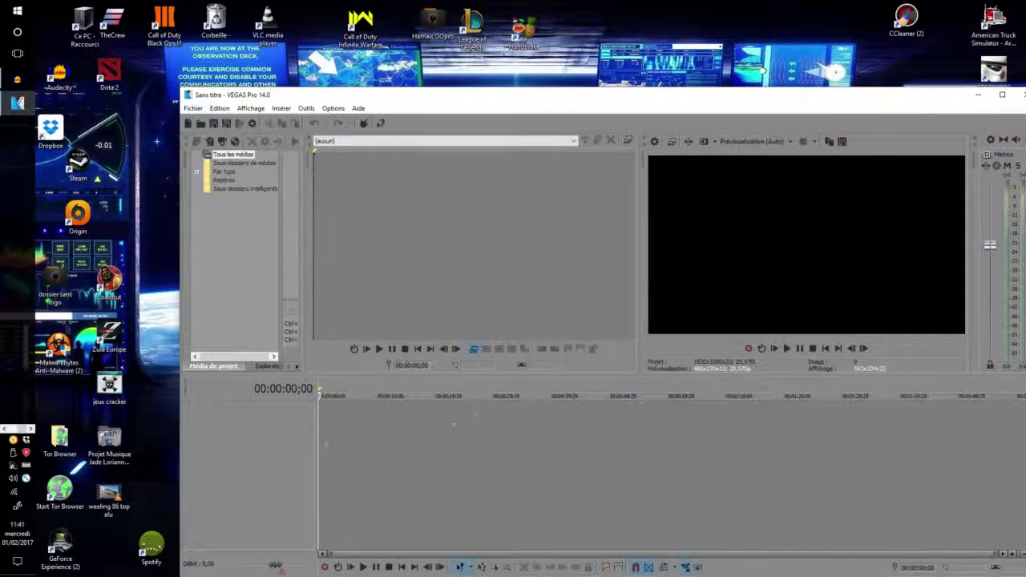
{"action": "left_click_drag", "start_coordinate": [675, 96], "coordinate": [600, 54]}
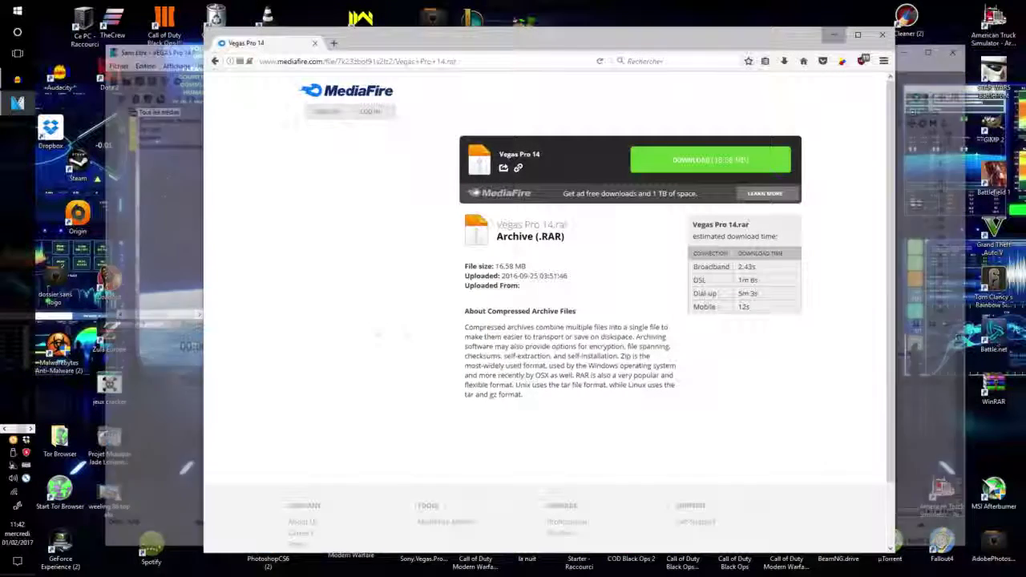
Step: Minimize the browser and the Vegas Pro 14.0 window to return to the desktop
{"action": "left_click", "coordinate": [833, 35]}
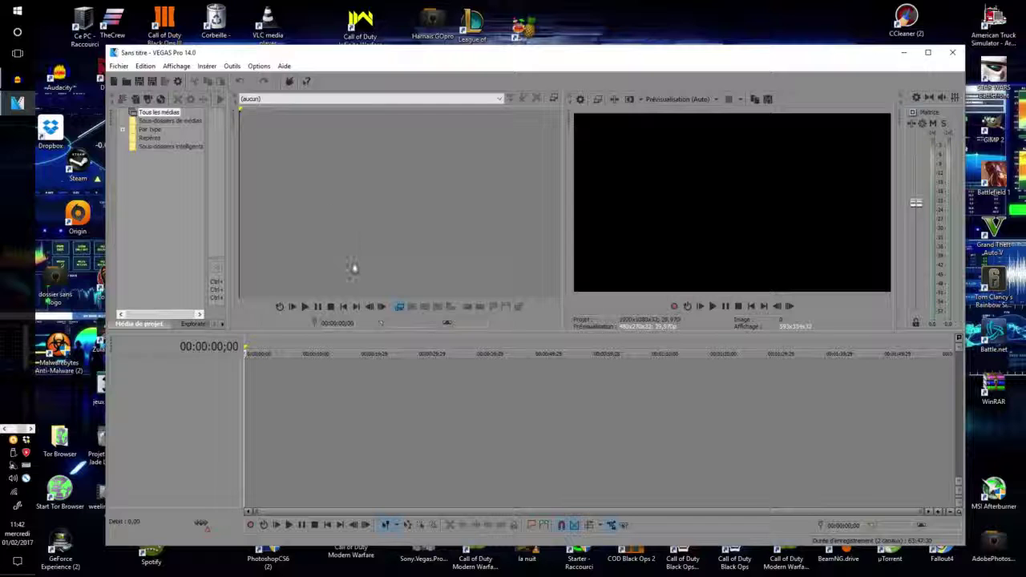
{"action": "left_click", "coordinate": [903, 54]}
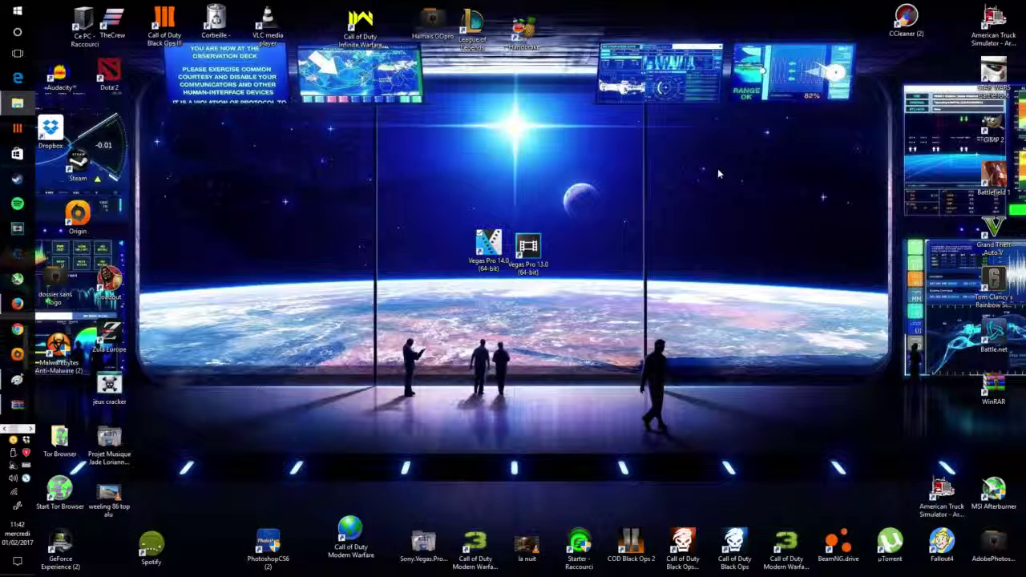